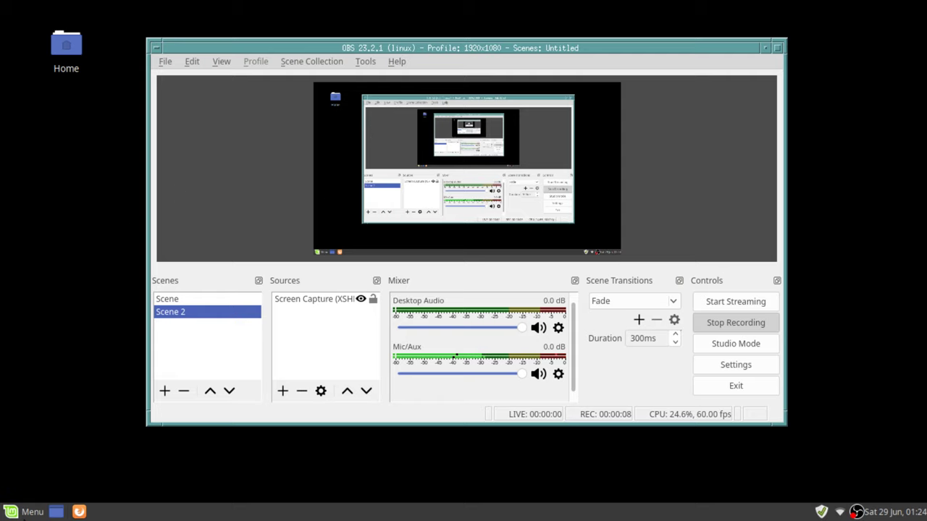
Open the desktop application menu, then dismiss it and focus the OBS window.
{"action": "left_click", "coordinate": [29, 512]}
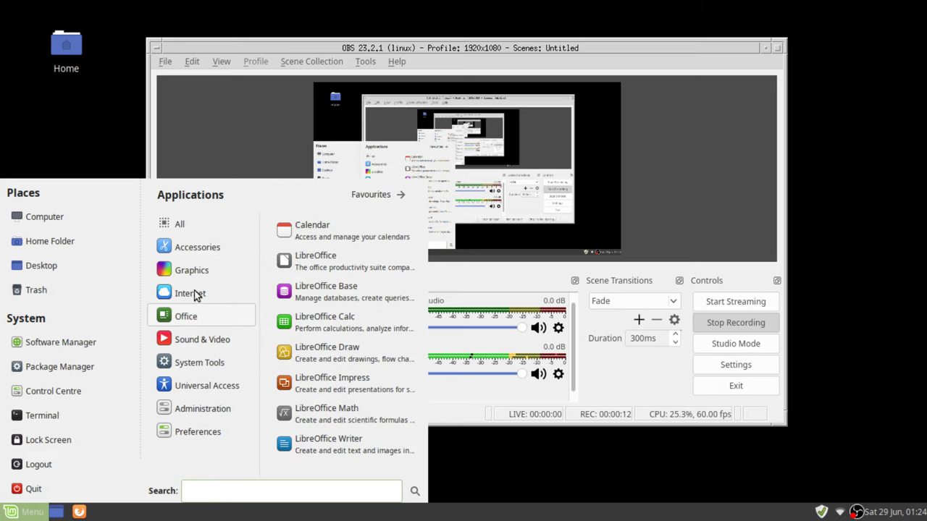
{"action": "mouse_move", "coordinate": [197, 432]}
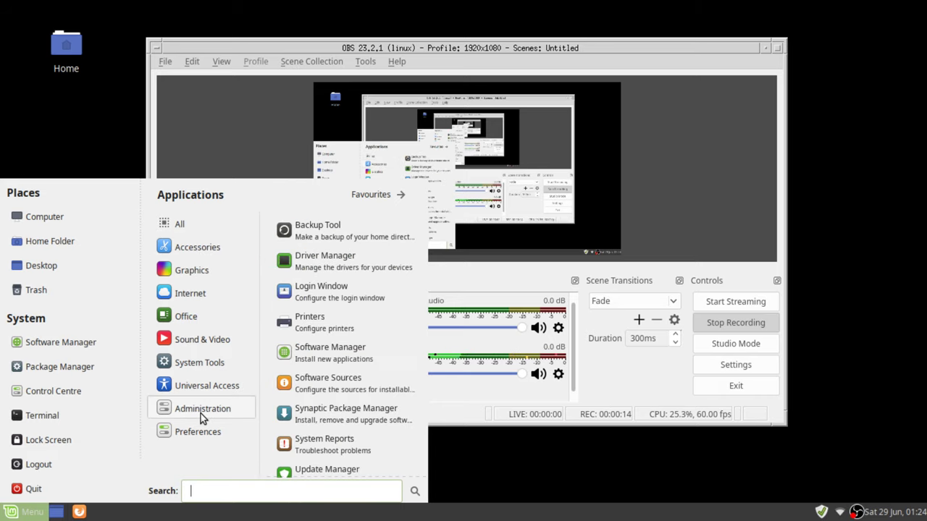
{"action": "mouse_move", "coordinate": [202, 408]}
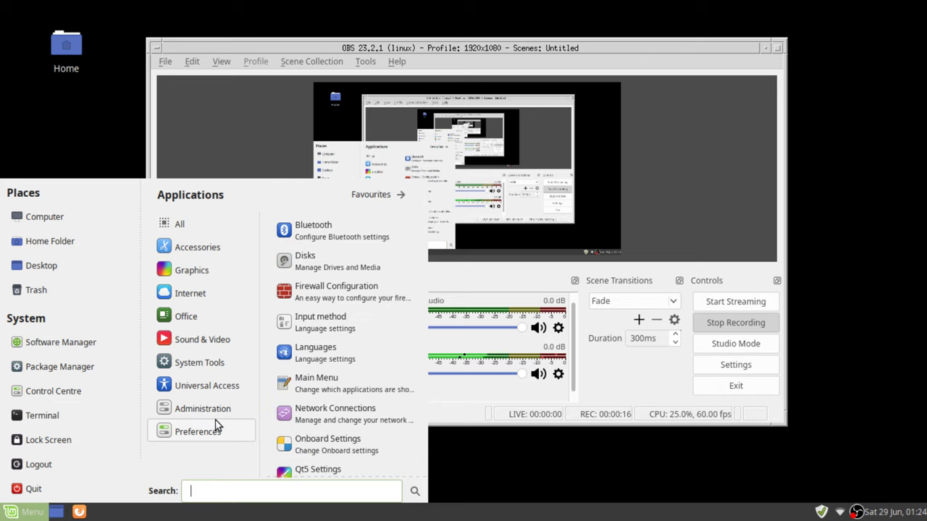
{"action": "left_click", "coordinate": [347, 46]}
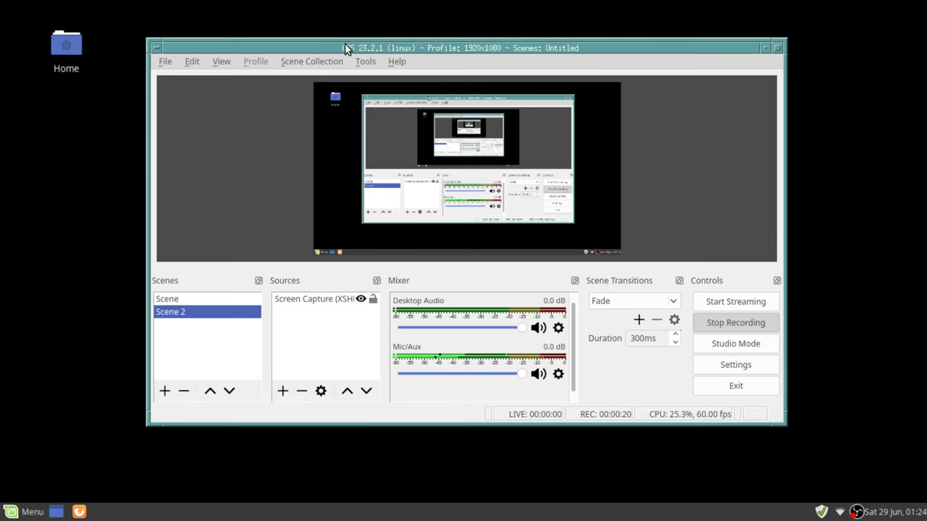
Maximize the OBS window from its title-bar menu, then minimize it to clear the desktop.
{"action": "right_click", "coordinate": [346, 48]}
{"action": "left_click", "coordinate": [346, 48]}
{"action": "right_click", "coordinate": [346, 48]}
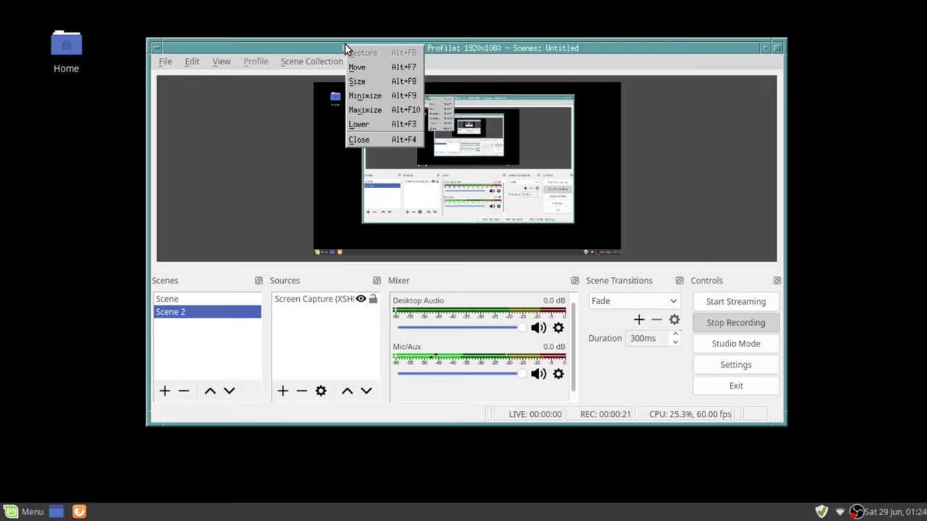
{"action": "left_click", "coordinate": [366, 110]}
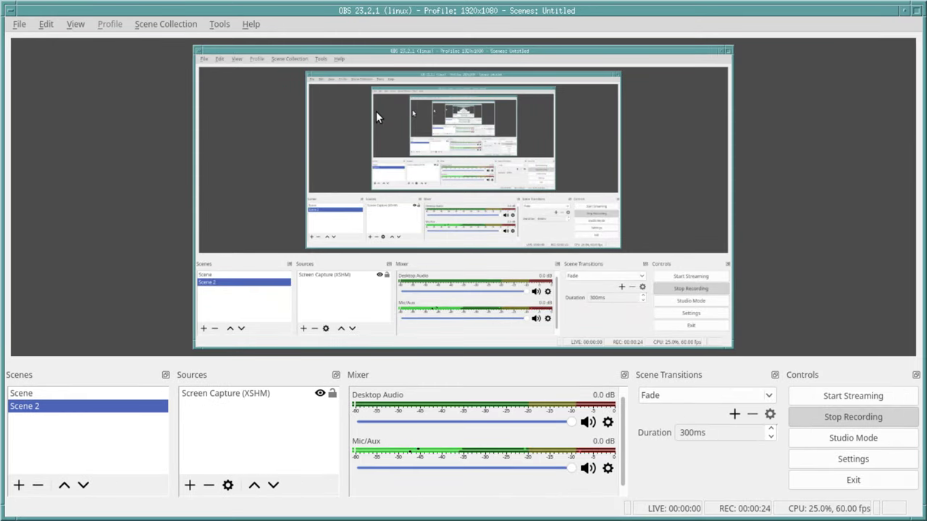
{"action": "right_click", "coordinate": [428, 14]}
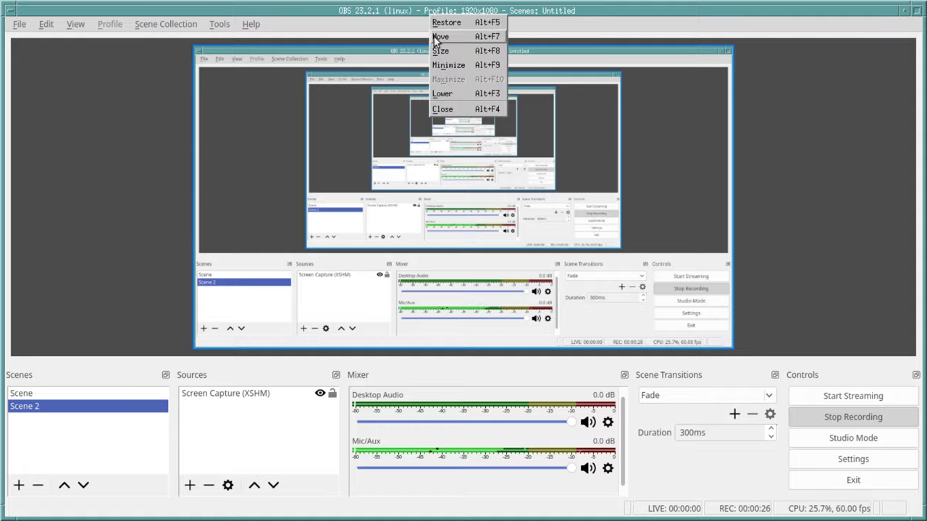
{"action": "left_click", "coordinate": [438, 69]}
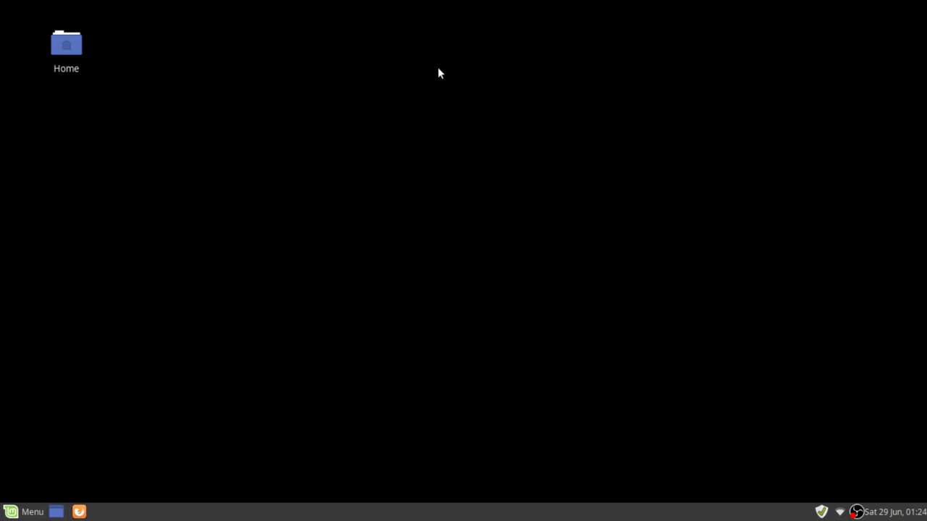
Restore the minimized Terminal window onto the desktop from its taskbar menu.
{"action": "key", "text": "alt+Tab"}
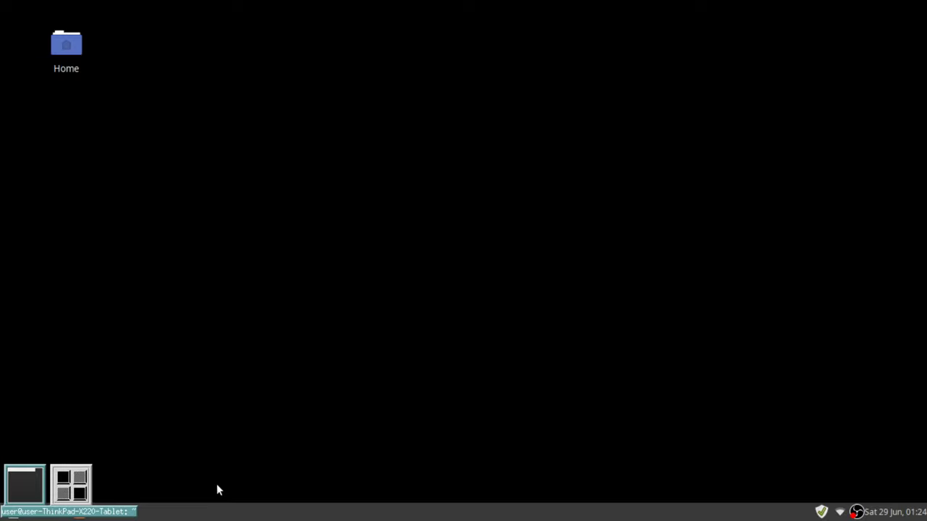
{"action": "right_click", "coordinate": [24, 491]}
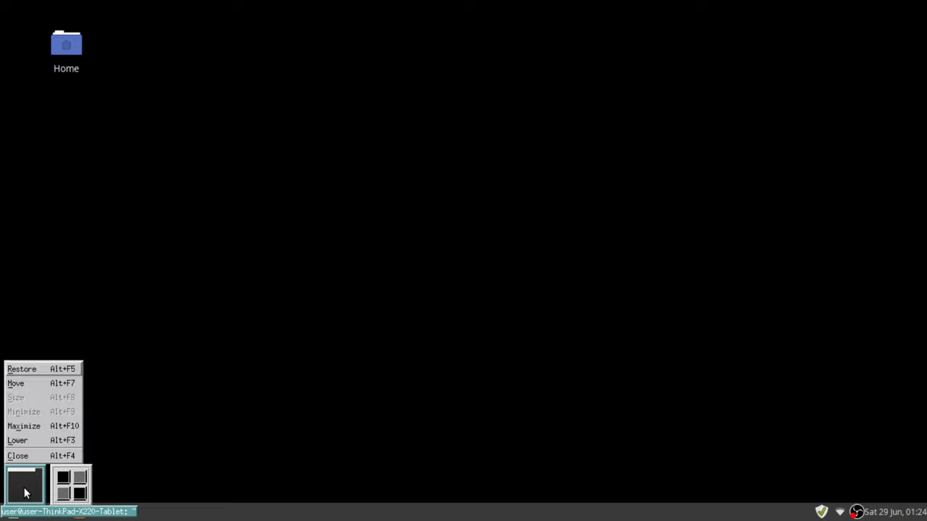
{"action": "left_click", "coordinate": [29, 368]}
{"action": "scroll", "coordinate": [408, 253], "scroll_direction": "up", "scroll_amount": 5}
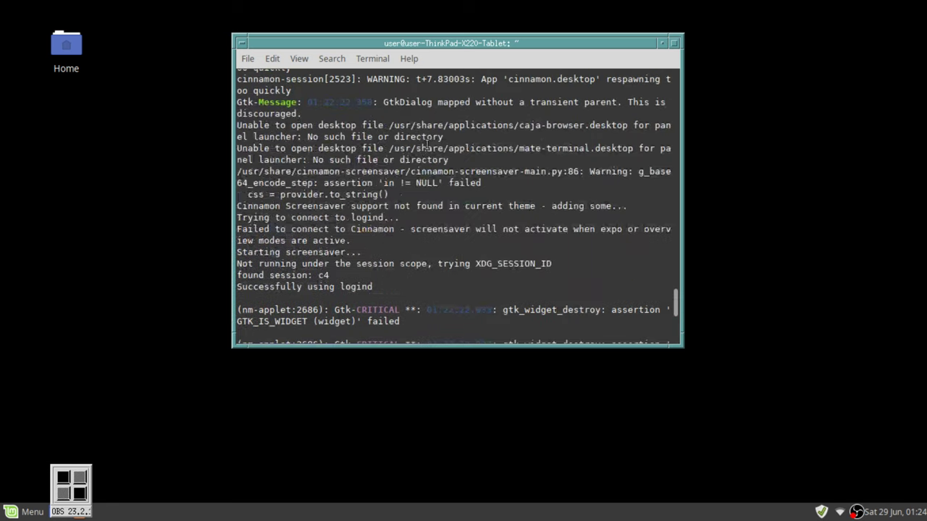
{"action": "scroll", "coordinate": [427, 134], "scroll_direction": "up", "scroll_amount": 4}
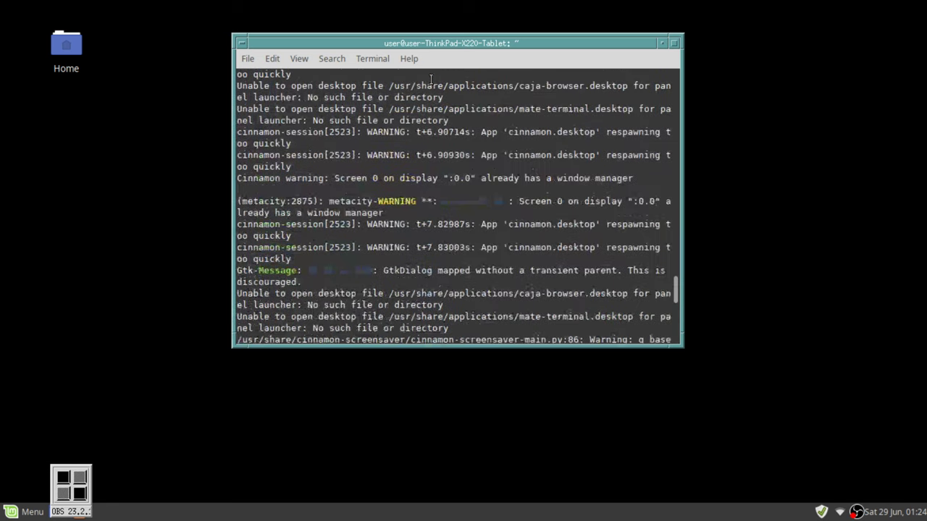
{"action": "scroll", "coordinate": [431, 87], "scroll_direction": "up", "scroll_amount": 3}
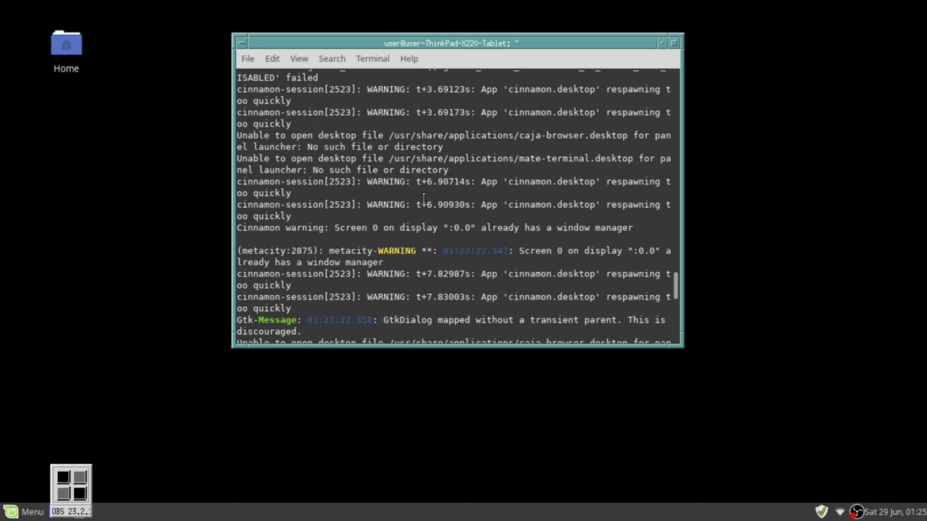
{"action": "scroll", "coordinate": [424, 196], "scroll_direction": "down", "scroll_amount": 5}
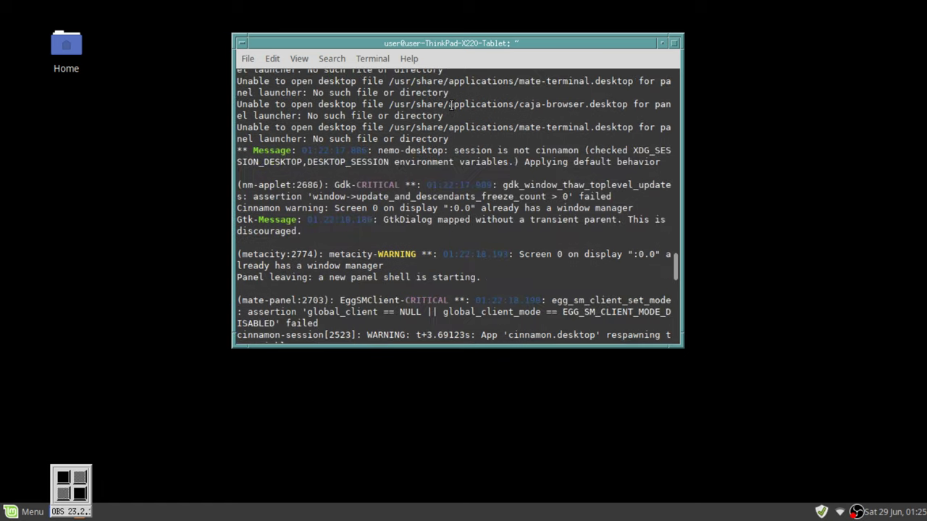
{"action": "scroll", "coordinate": [424, 196], "scroll_direction": "down", "scroll_amount": 3}
{"action": "scroll", "coordinate": [423, 218], "scroll_direction": "down", "scroll_amount": 3}
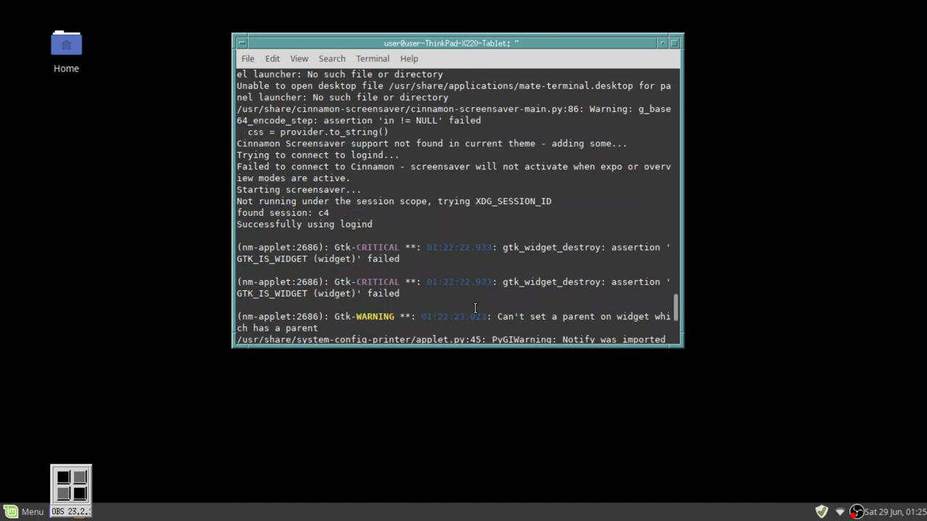
{"action": "scroll", "coordinate": [590, 212], "scroll_direction": "up", "scroll_amount": 5}
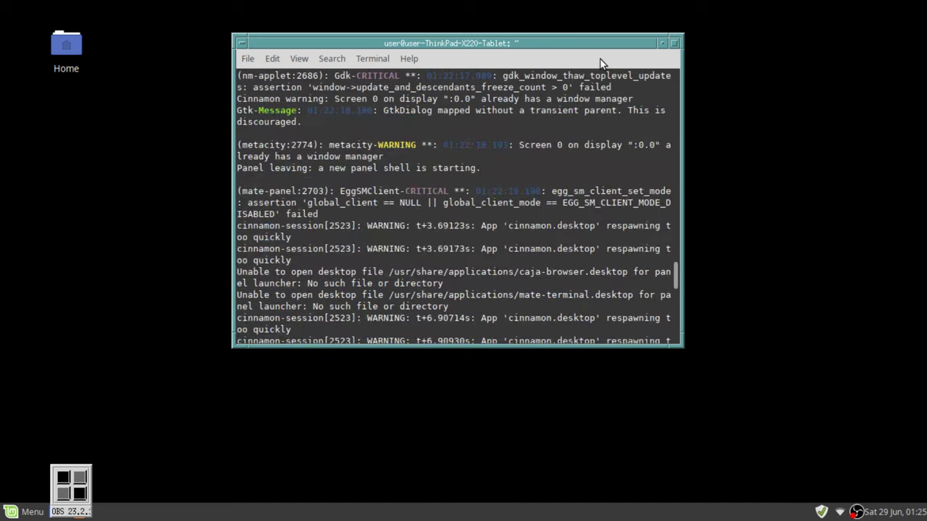
{"action": "scroll", "coordinate": [574, 274], "scroll_direction": "down", "scroll_amount": 4}
{"action": "scroll", "coordinate": [573, 274], "scroll_direction": "down", "scroll_amount": 3}
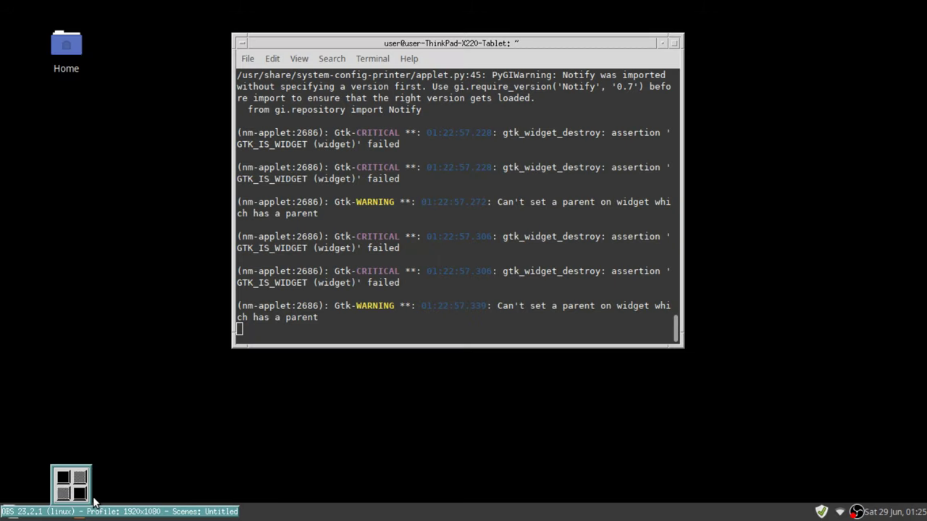
Bring OBS to the front and briefly open the application menu.
{"action": "left_click", "coordinate": [72, 486]}
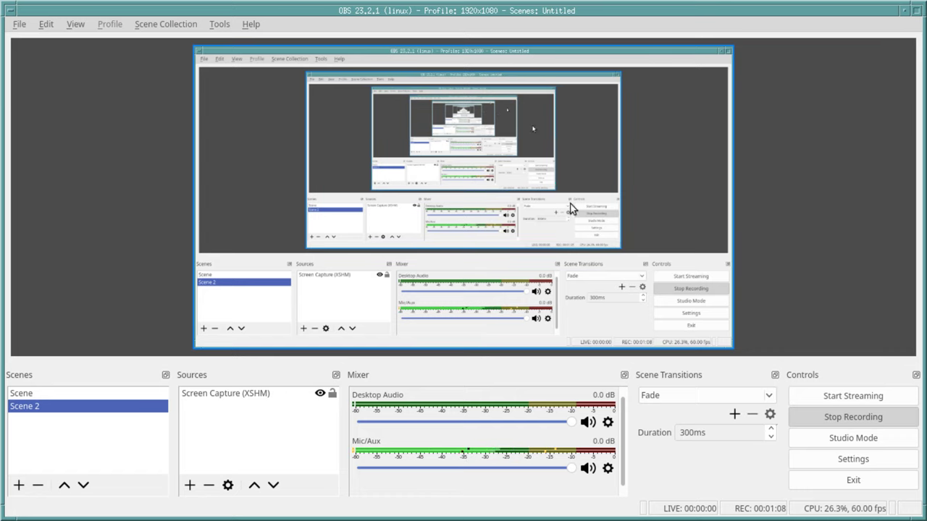
{"action": "key", "text": "super"}
{"action": "left_click", "coordinate": [518, 462]}
Reopen and dismiss the application menu, then unmaximize OBS from its title-bar menu.
{"action": "left_click", "coordinate": [265, 511]}
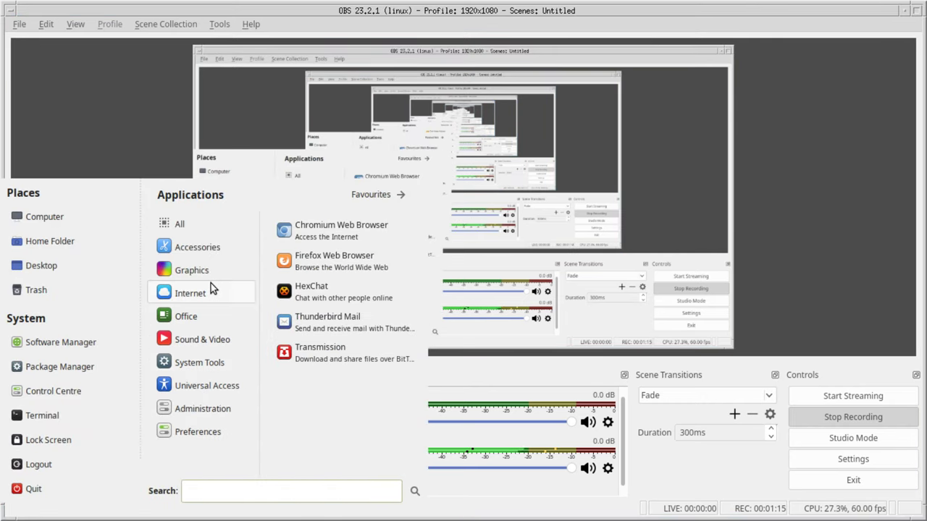
{"action": "mouse_move", "coordinate": [186, 317]}
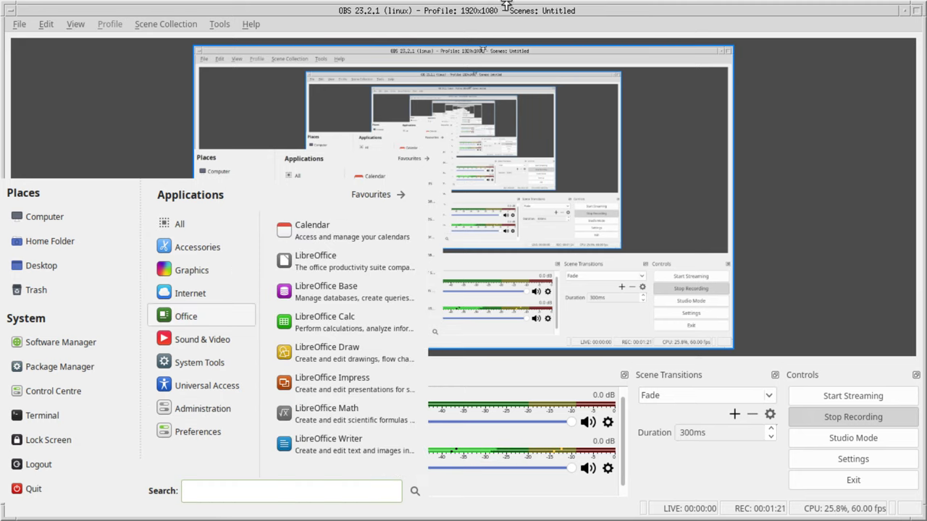
{"action": "left_click", "coordinate": [539, 8]}
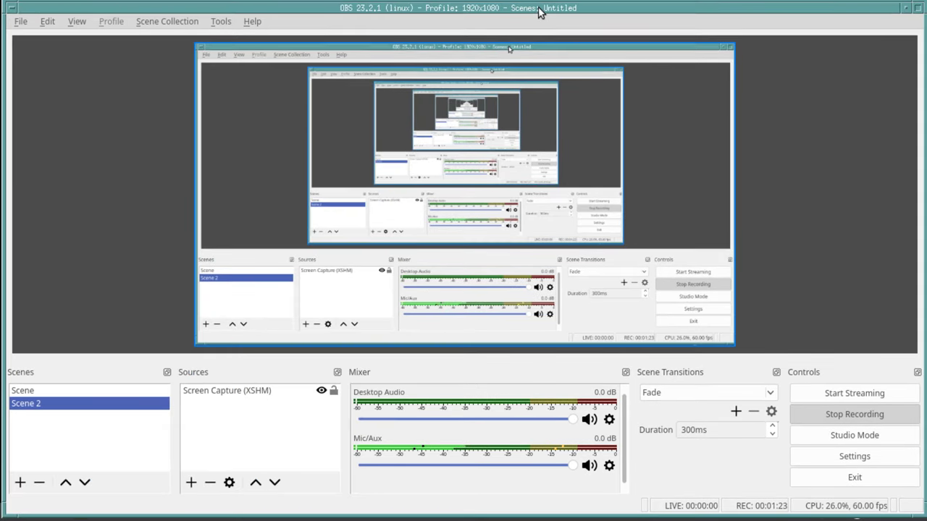
{"action": "right_click", "coordinate": [540, 9]}
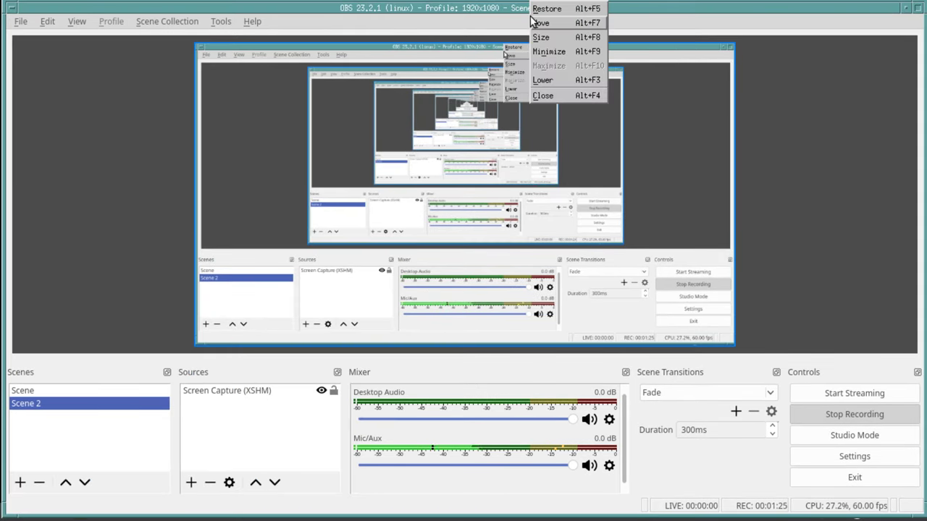
{"action": "left_click", "coordinate": [543, 10]}
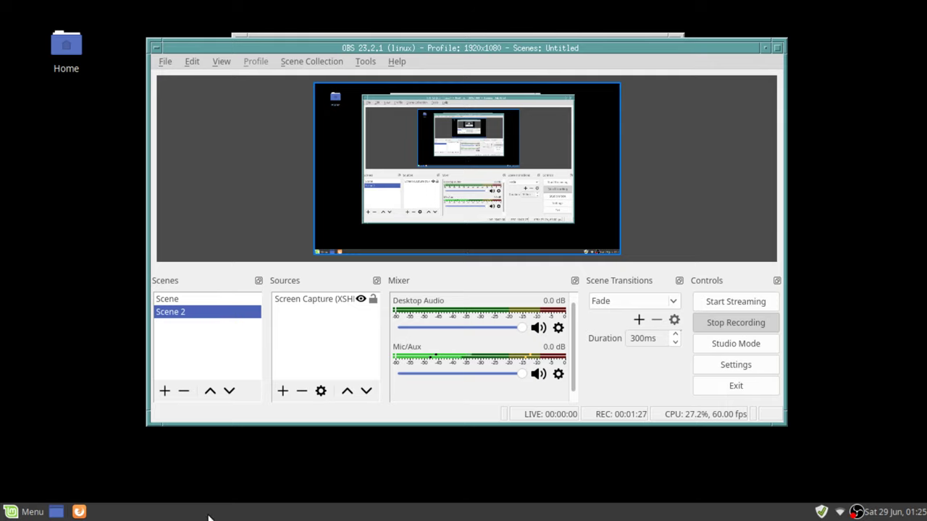
{"action": "right_click", "coordinate": [23, 512]}
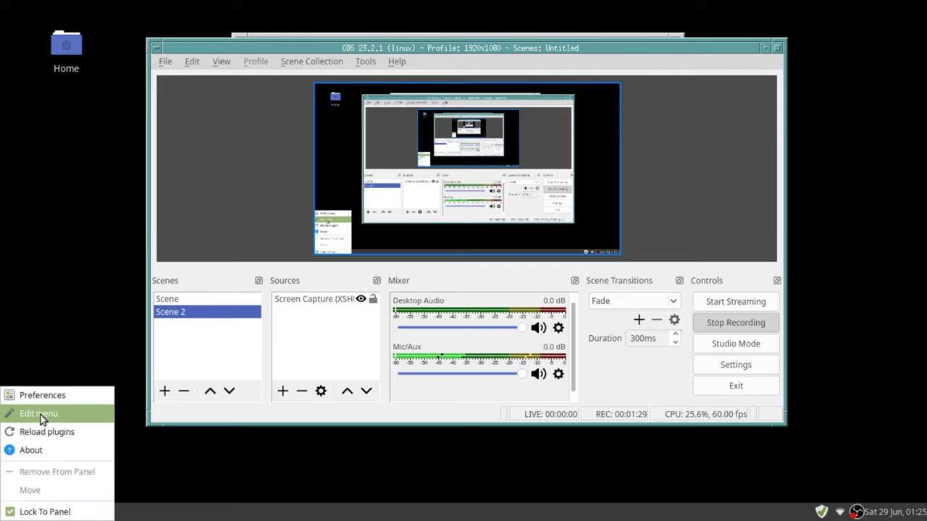
{"action": "left_click", "coordinate": [33, 449]}
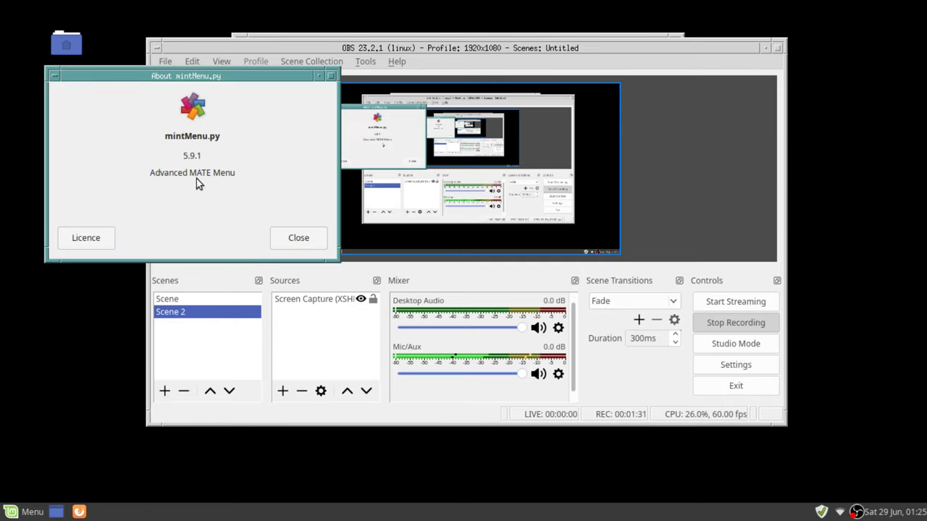
{"action": "left_click", "coordinate": [297, 238]}
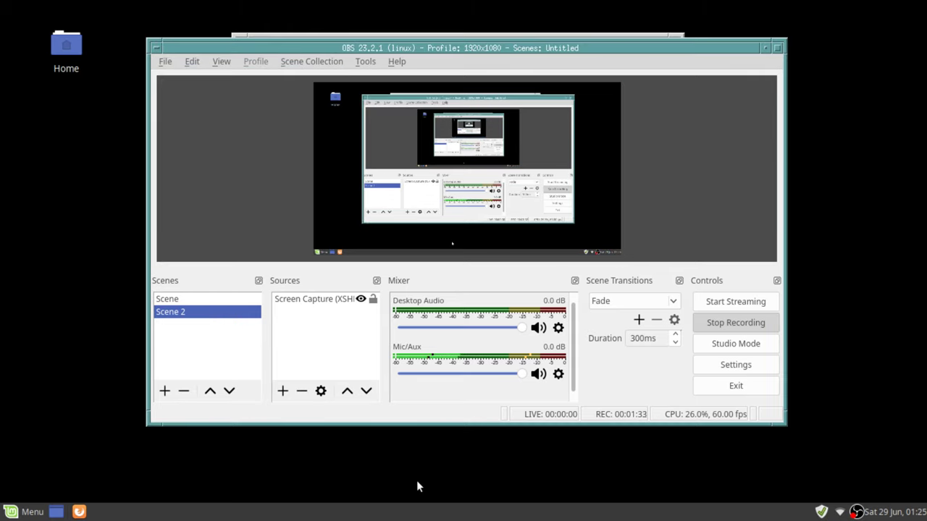
{"action": "left_click", "coordinate": [894, 512]}
{"action": "left_click", "coordinate": [895, 515]}
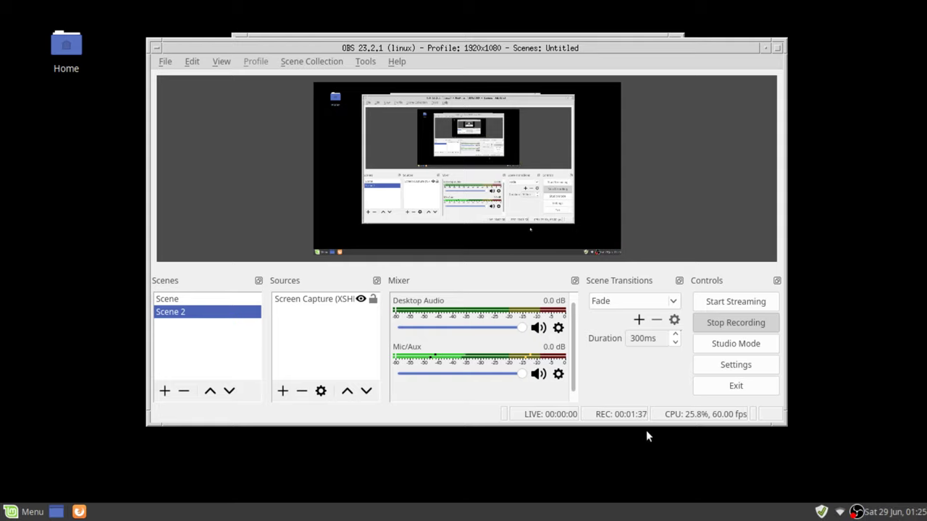